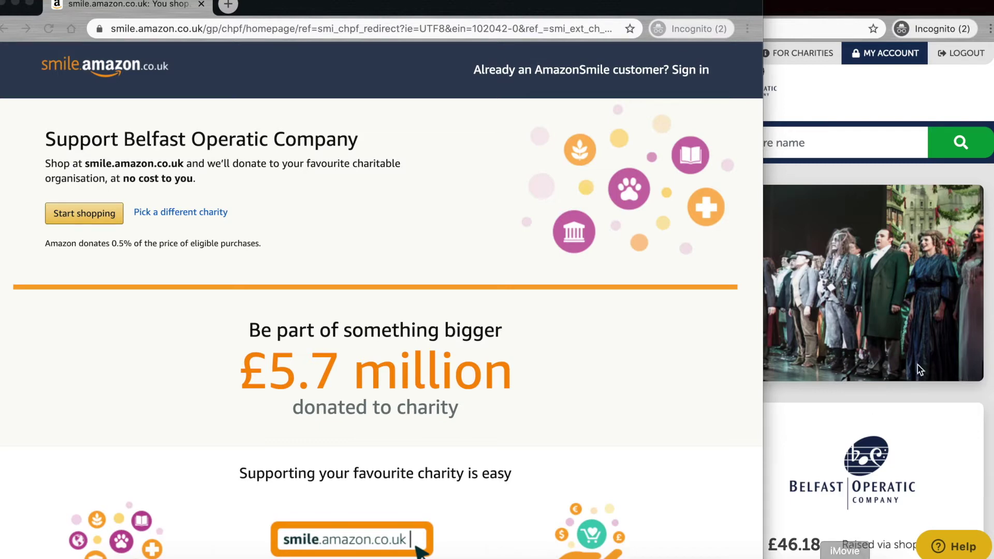
- Start shopping on AmazonSmile in support of Belfast Operatic Company, skipping the mobile number and accepting the requirement to start at smile.amazon.co.uk
click(883, 98)
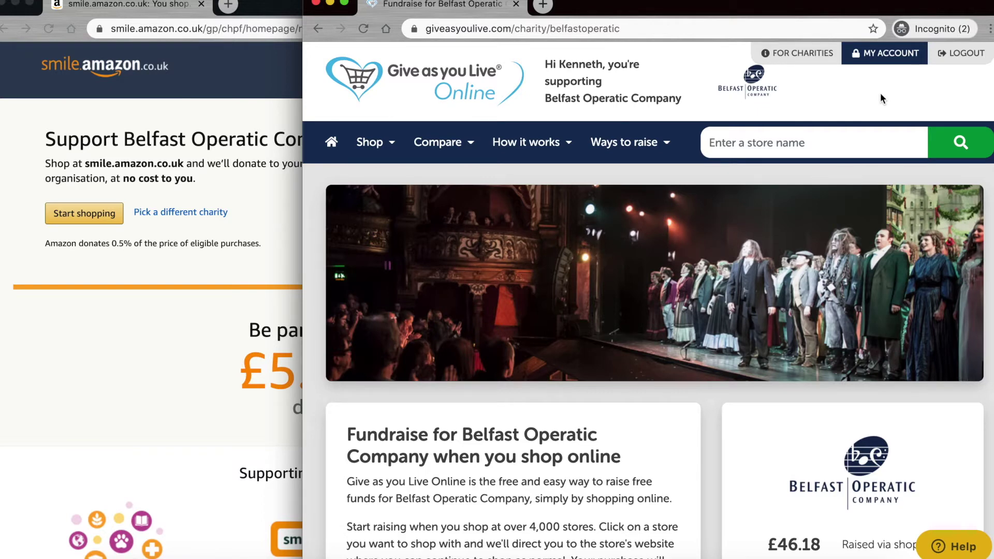
click(137, 347)
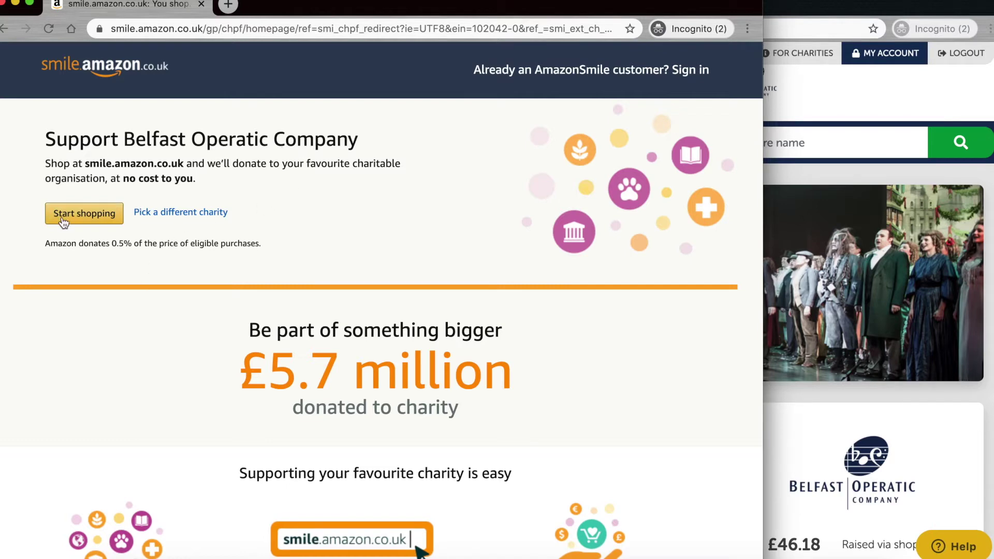
click(79, 214)
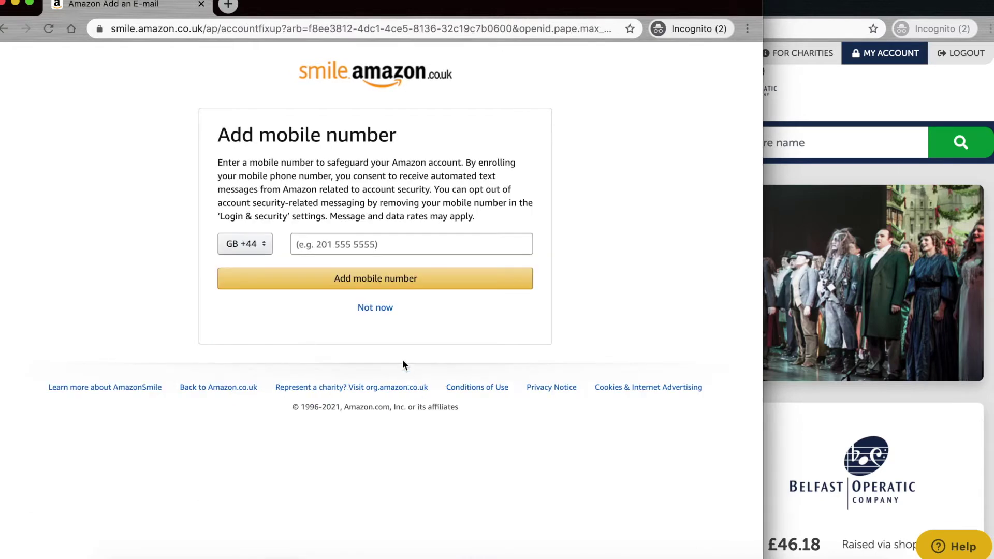
click(377, 310)
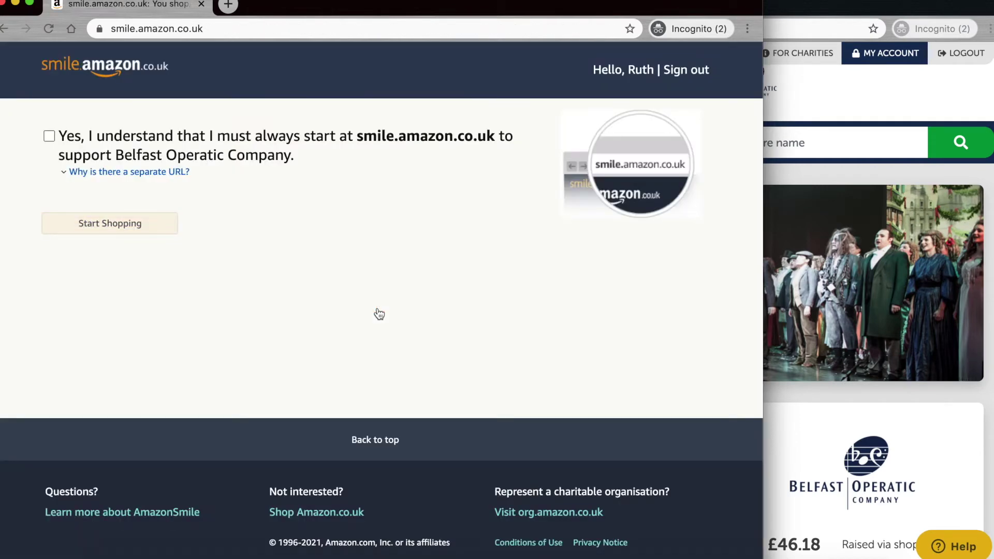
click(49, 136)
click(118, 227)
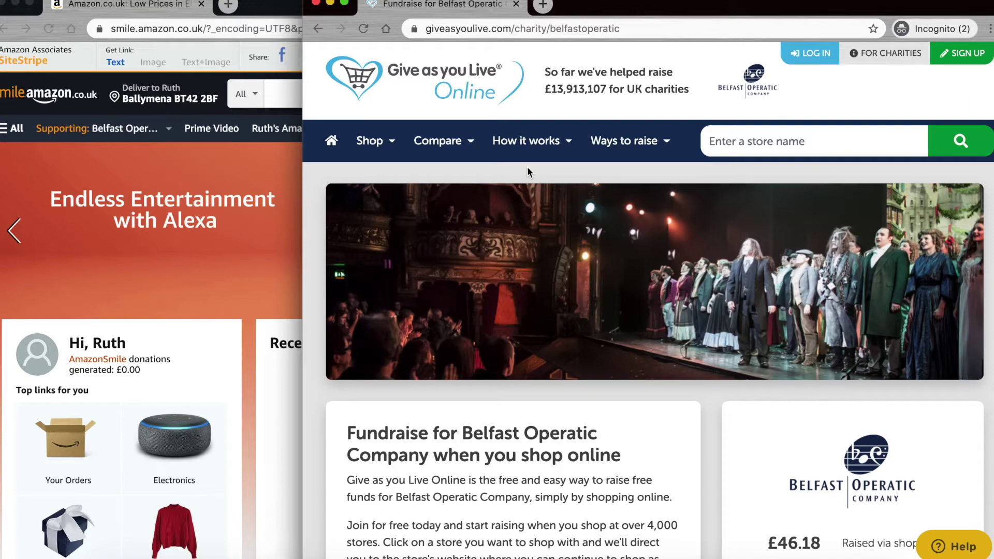
- Begin the free supporter sign-up from Belfast Operatic Company's page on Give as you Live Online
scroll(528, 169, down, 5)
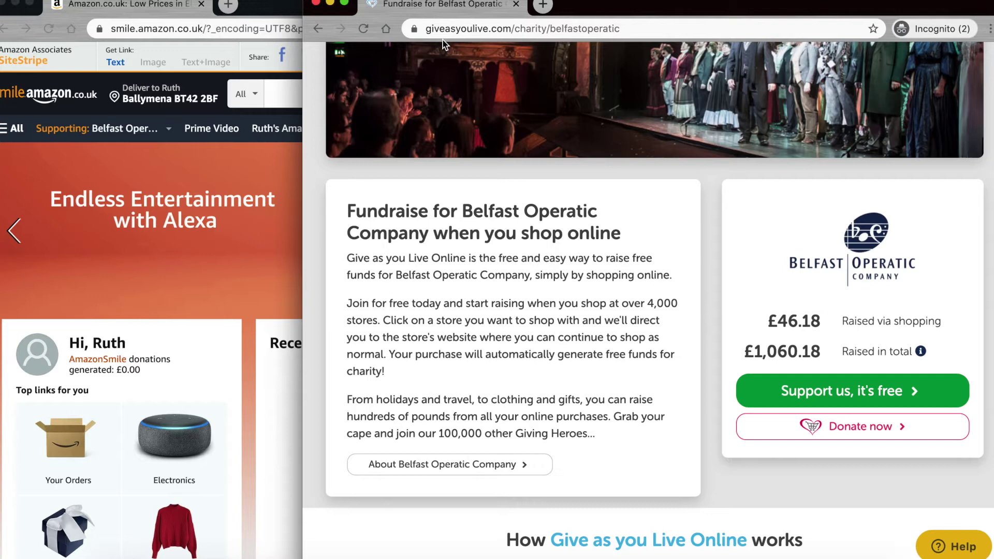
scroll(550, 232, up, 5)
scroll(550, 232, down, 2)
scroll(550, 232, down, 3)
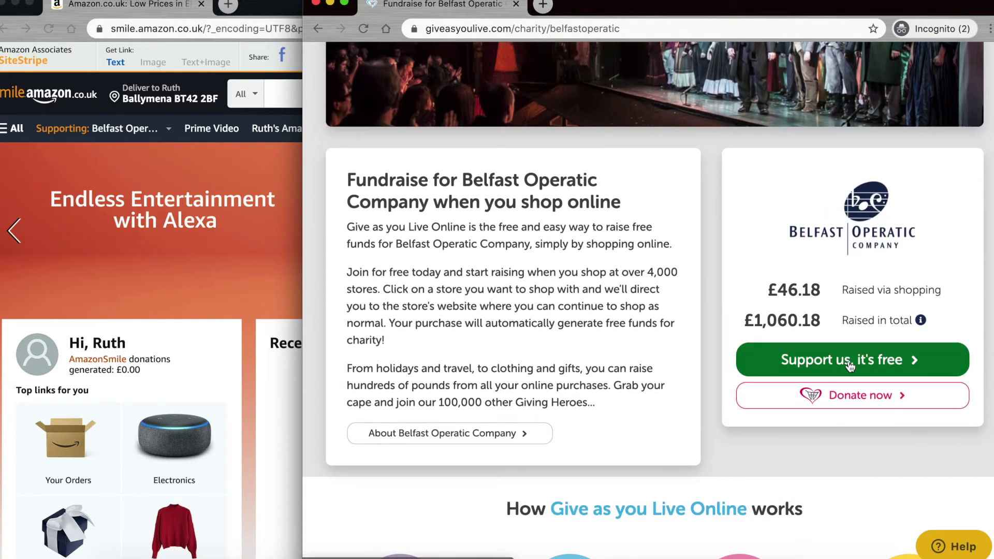
click(852, 363)
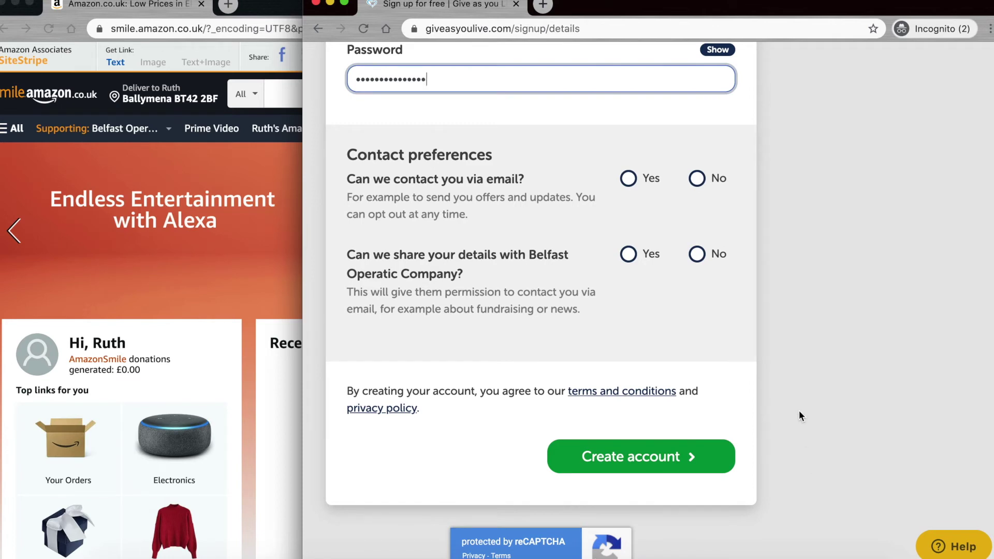
- Decline email contact and the sharing of details with Belfast Operatic Company, and create the account
click(699, 180)
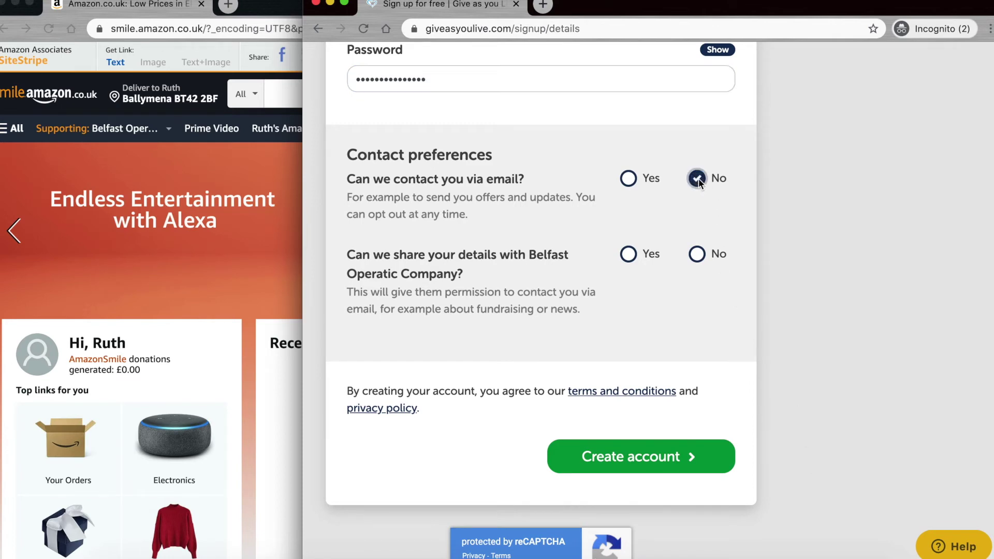
click(699, 255)
click(636, 458)
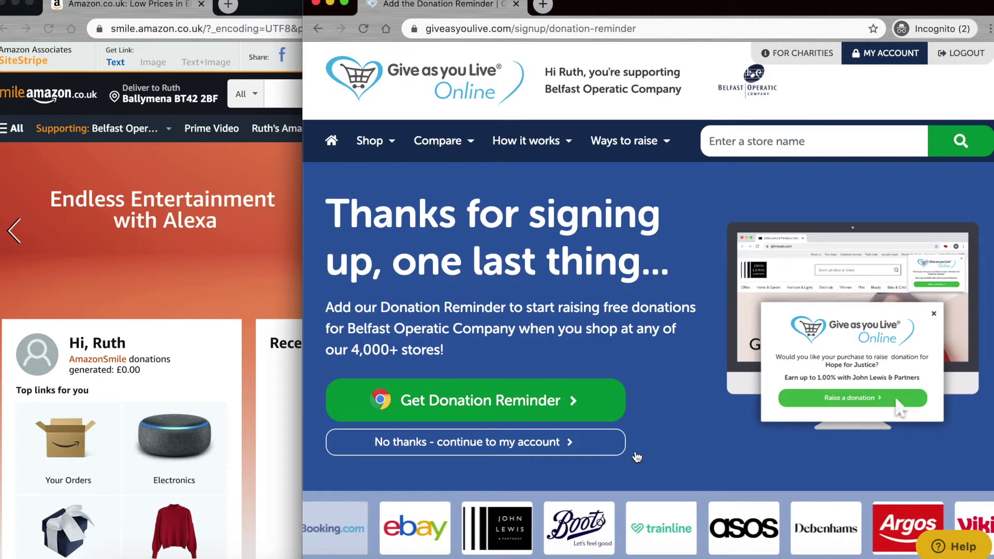
- Request the Donation Reminder for Chrome and return to the Give as you Live dashboard
click(780, 147)
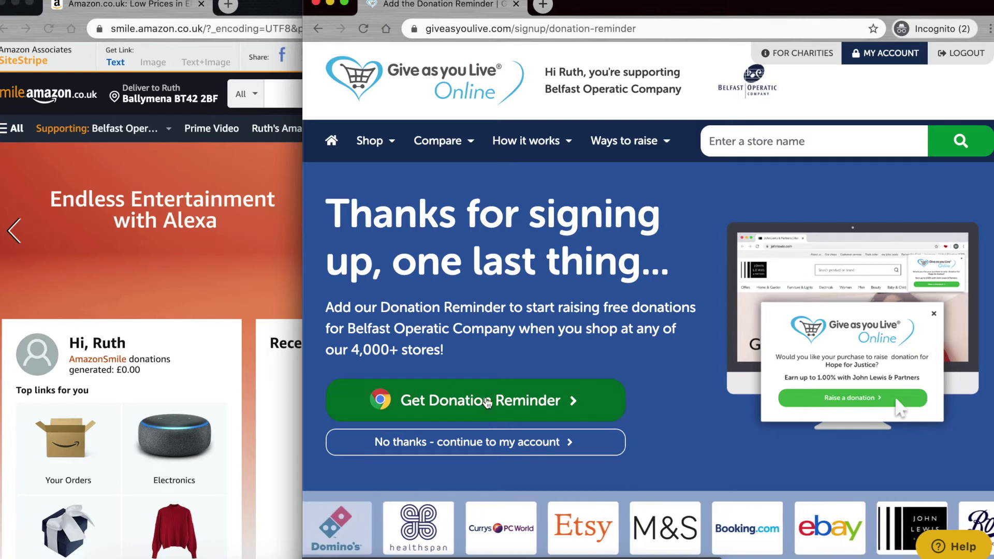
click(452, 401)
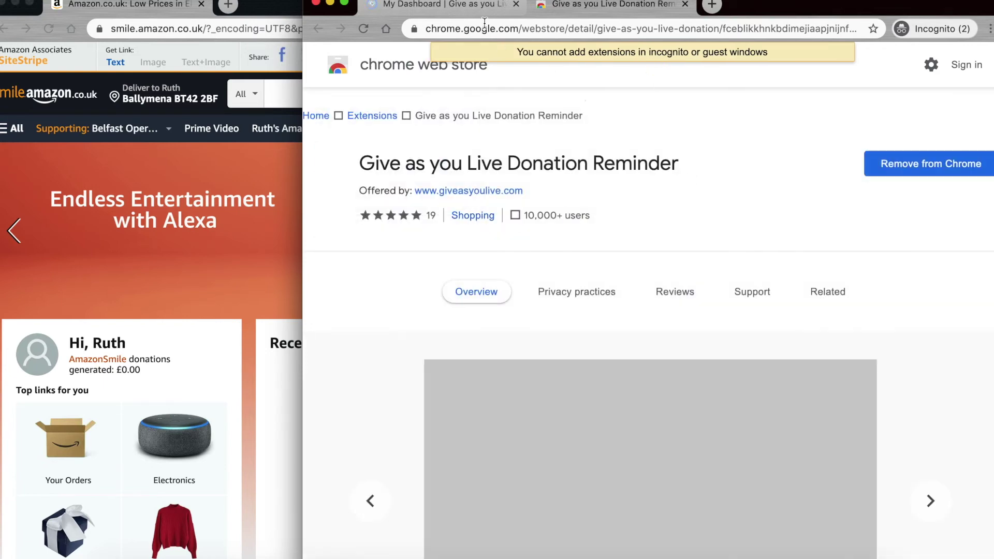
click(450, 3)
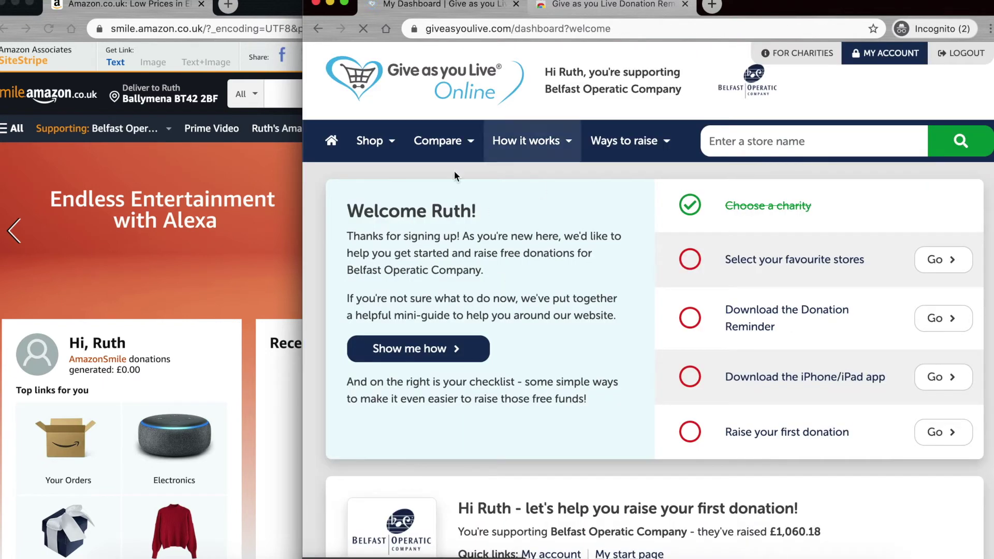
- Search the web in a new tab for "give as you live chrome extension" and open the Donation Reminder's Chrome Web Store listing
click(712, 6)
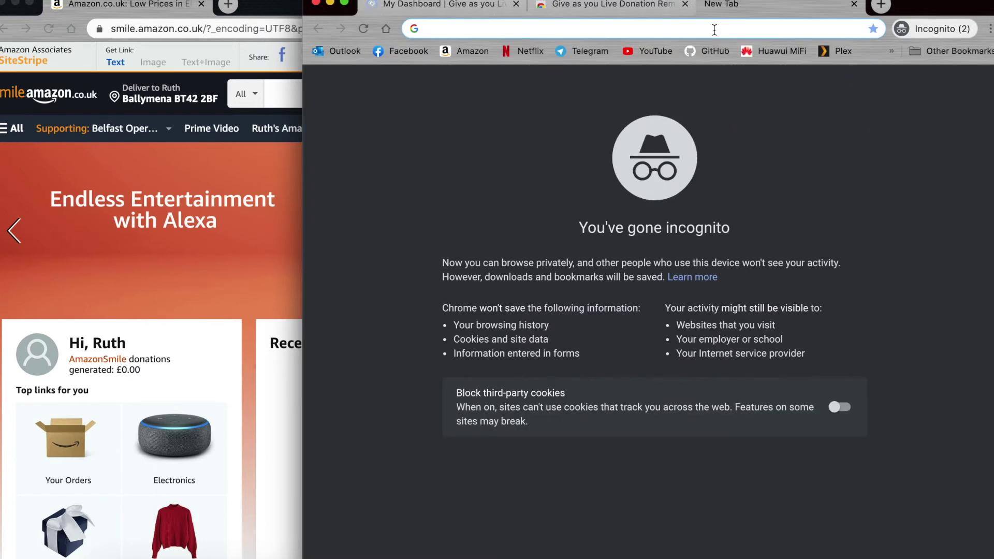
text(g)
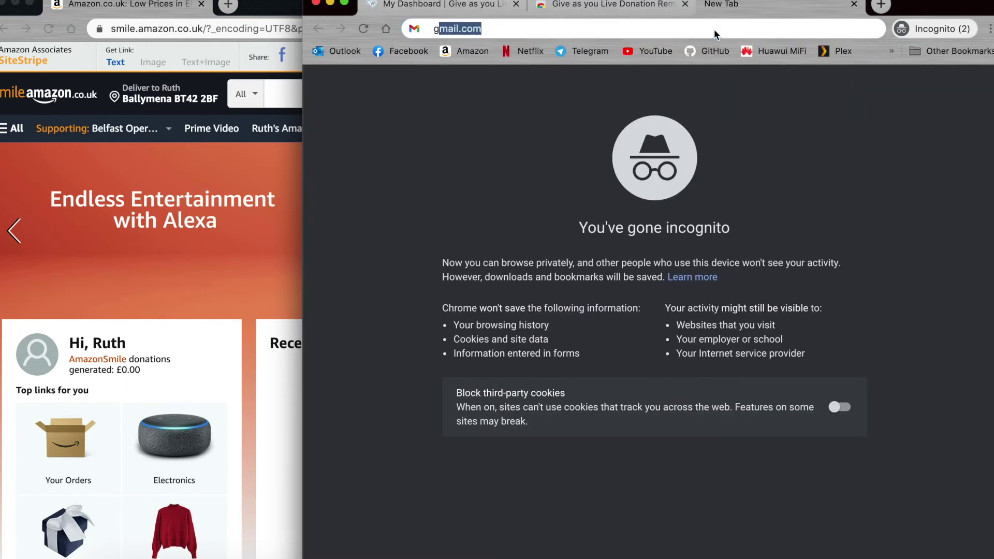
text(ive as you live)
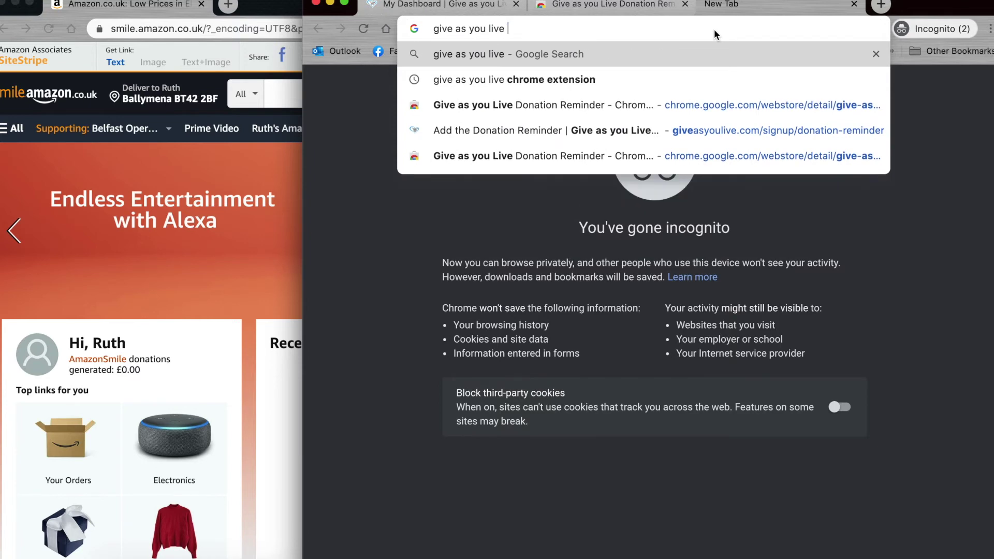
click(576, 81)
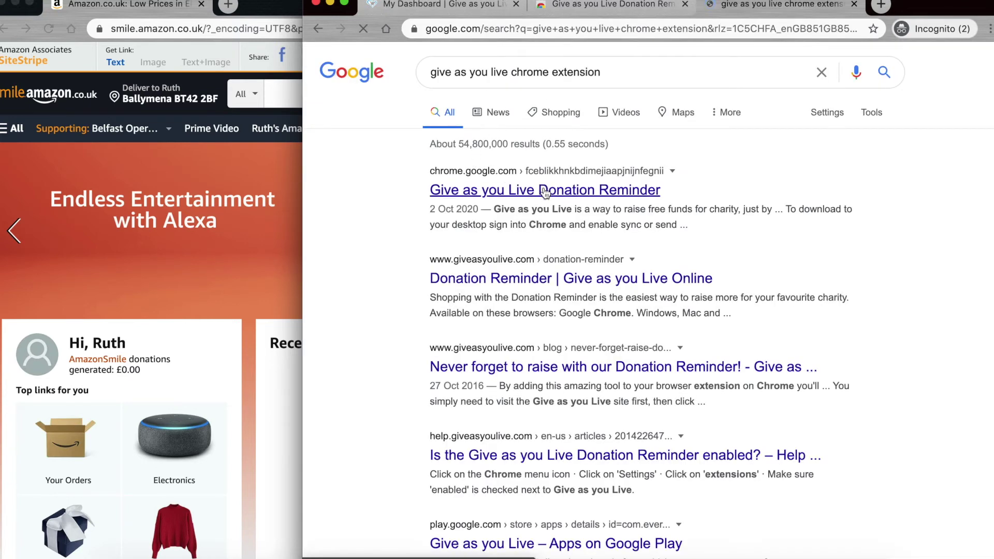
click(543, 189)
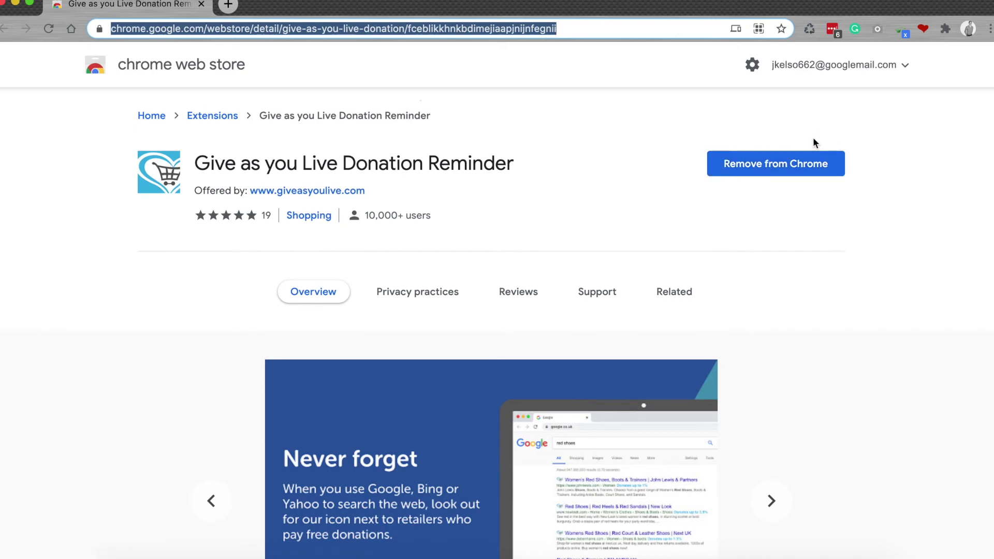
- Remove the installed Give as you Live Donation Reminder extension from Chrome and close the survey page
click(924, 29)
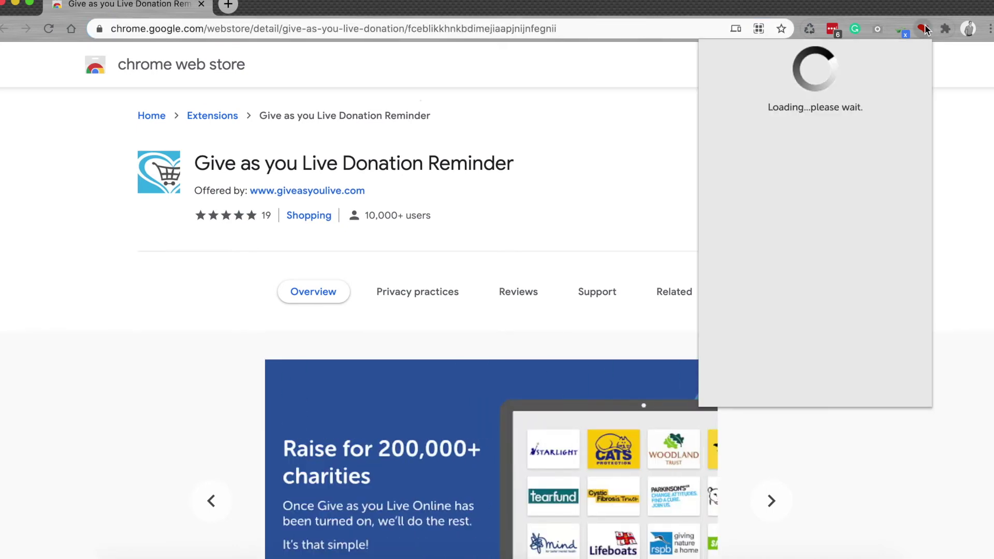
right_click(924, 28)
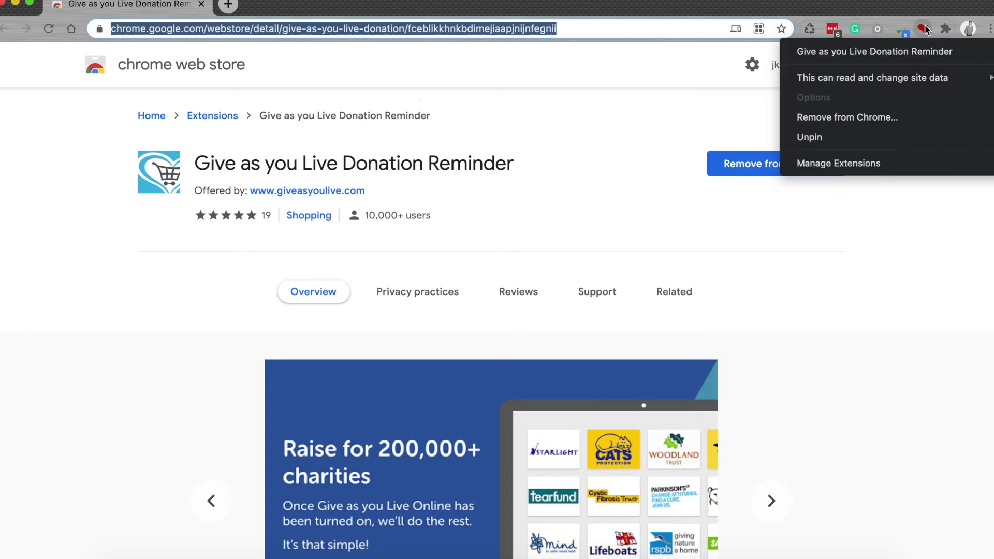
click(858, 122)
click(889, 143)
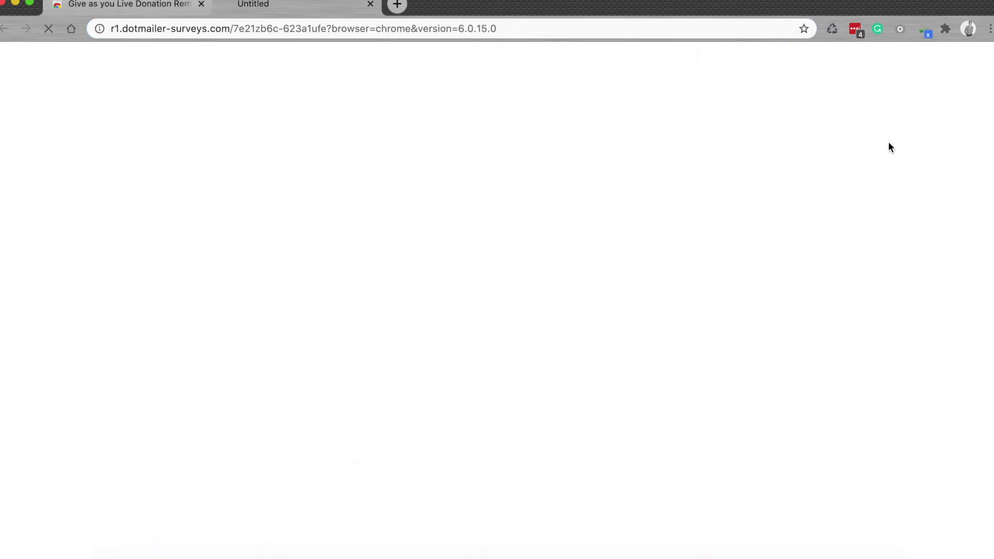
click(371, 4)
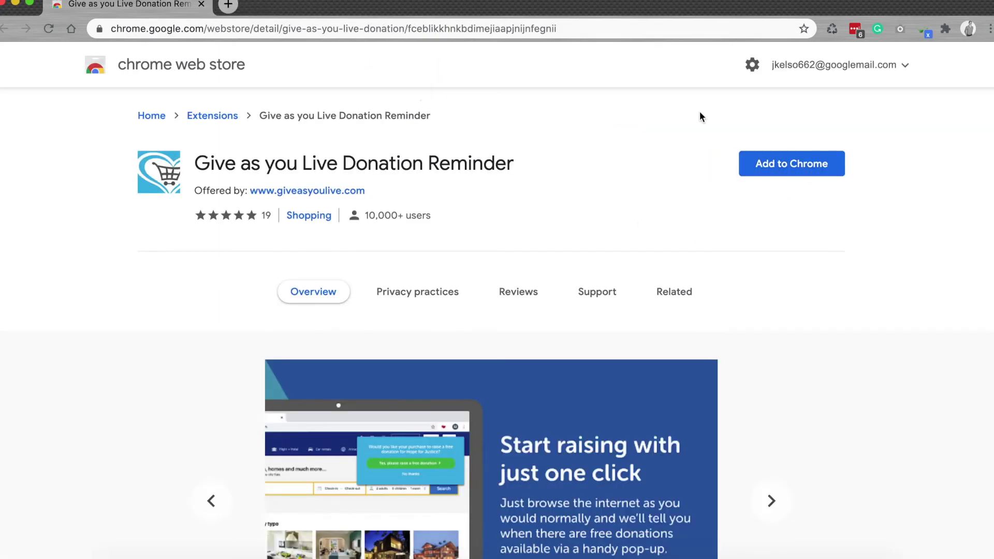
- Add the Give as you Live Donation Reminder extension to Chrome and pin it
click(816, 170)
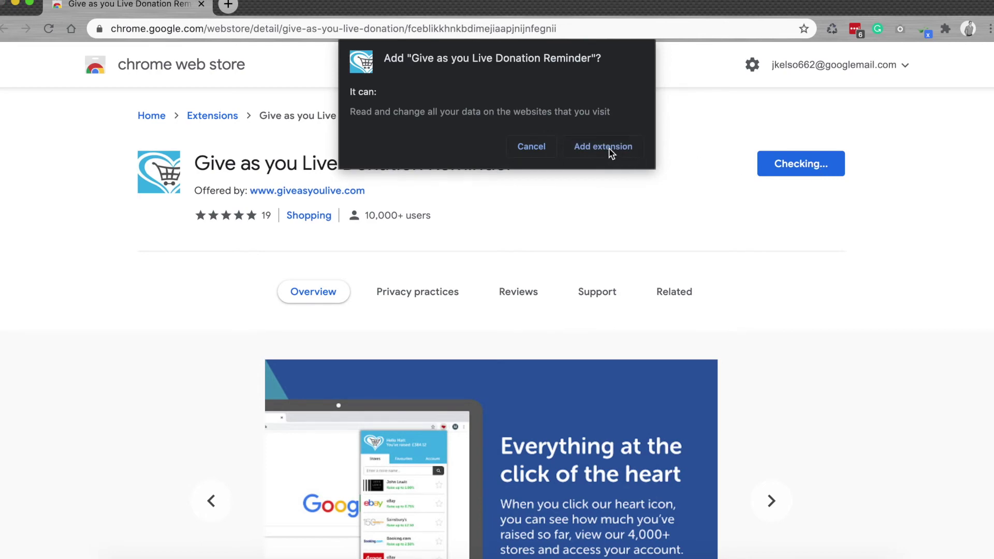
click(610, 149)
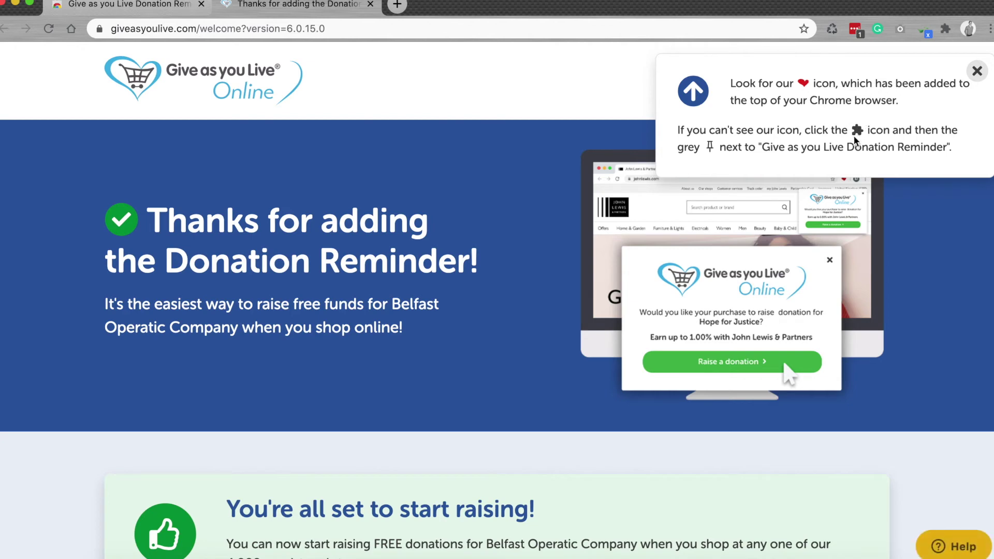
click(947, 29)
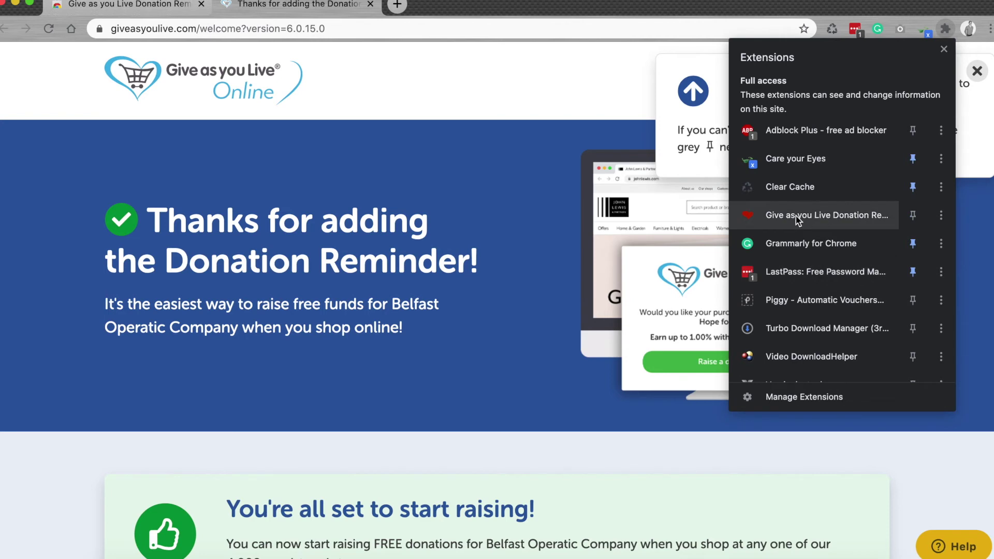
click(913, 217)
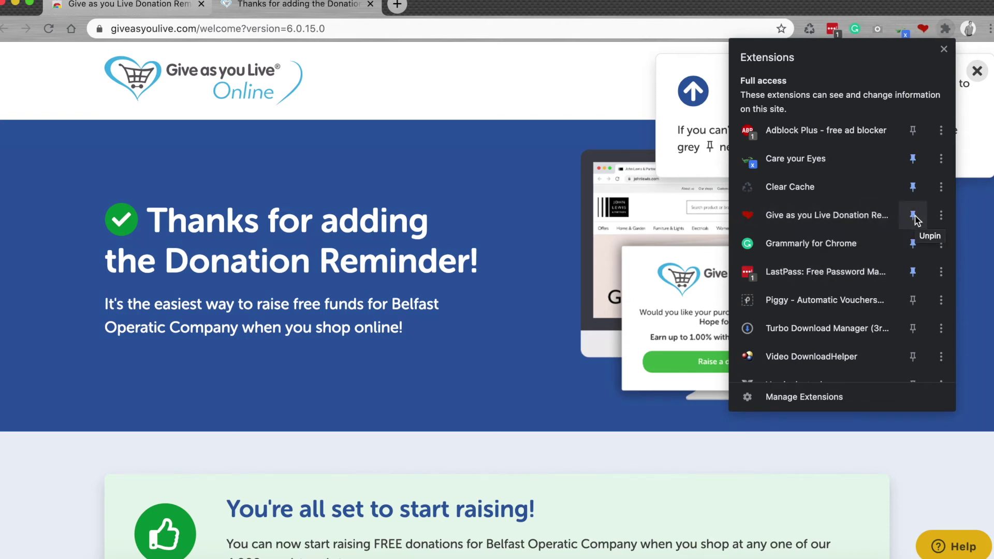
click(936, 10)
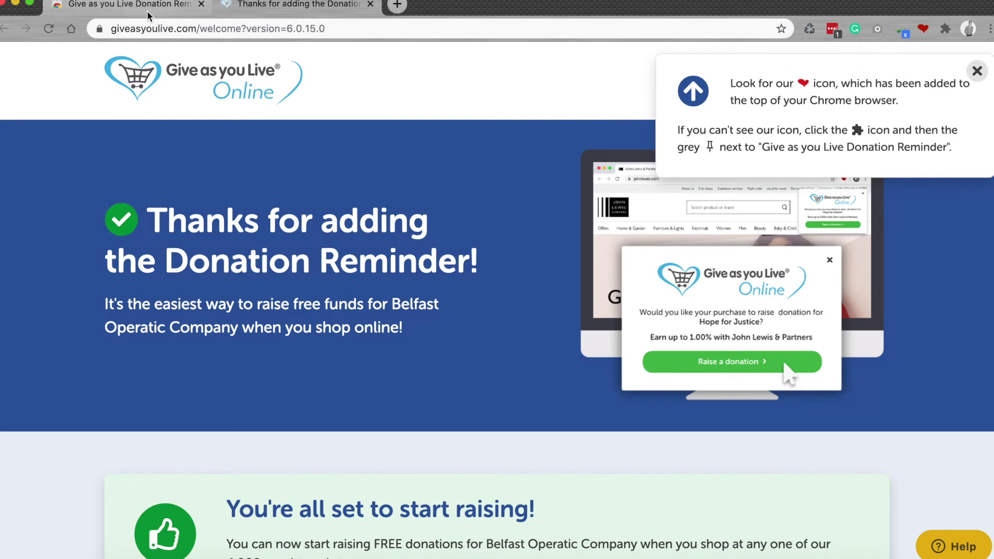
- From the Give as you Live dashboard, search for the store "argos" and view the Argos offers page with its shopping option
click(236, 81)
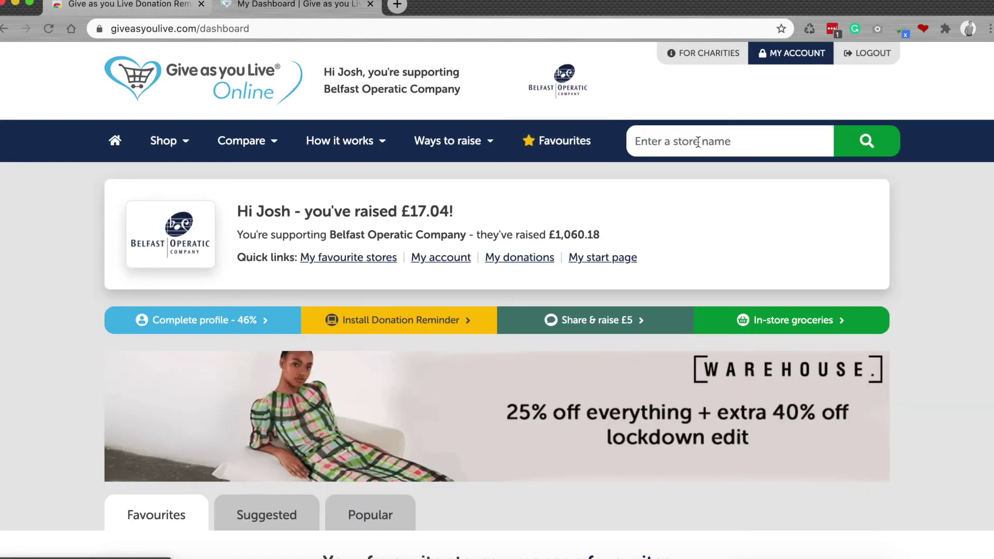
click(701, 142)
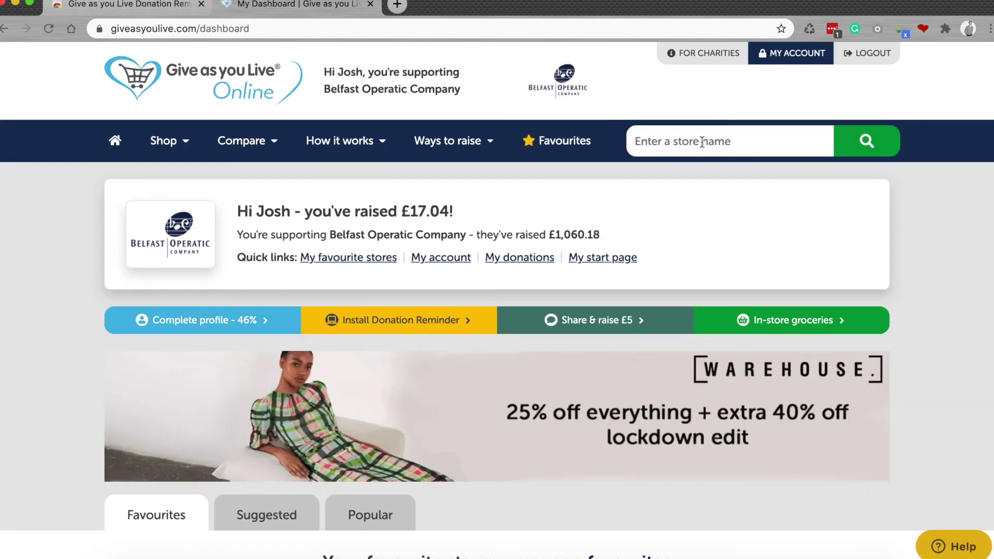
text(top)
key(BackSpace)
key(BackSpace)
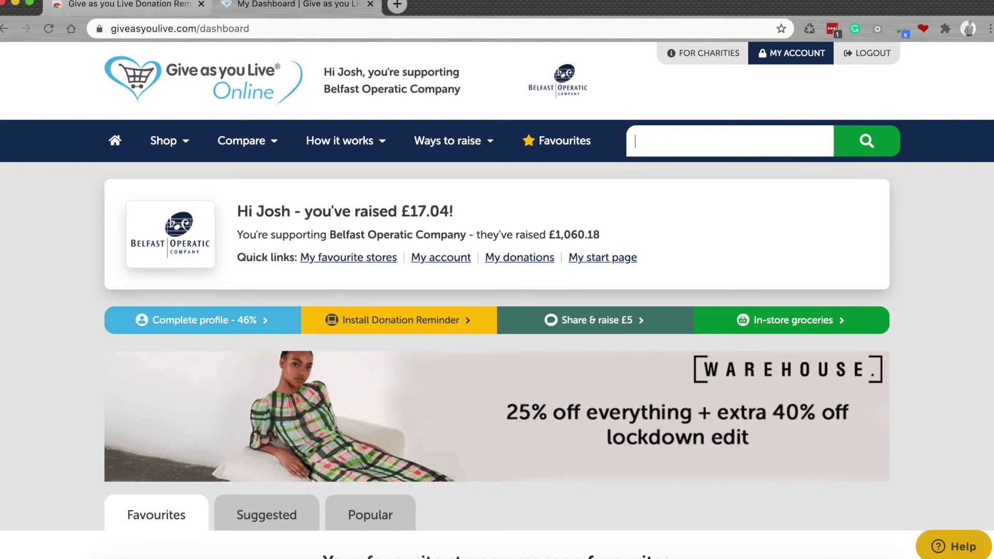
text(argos)
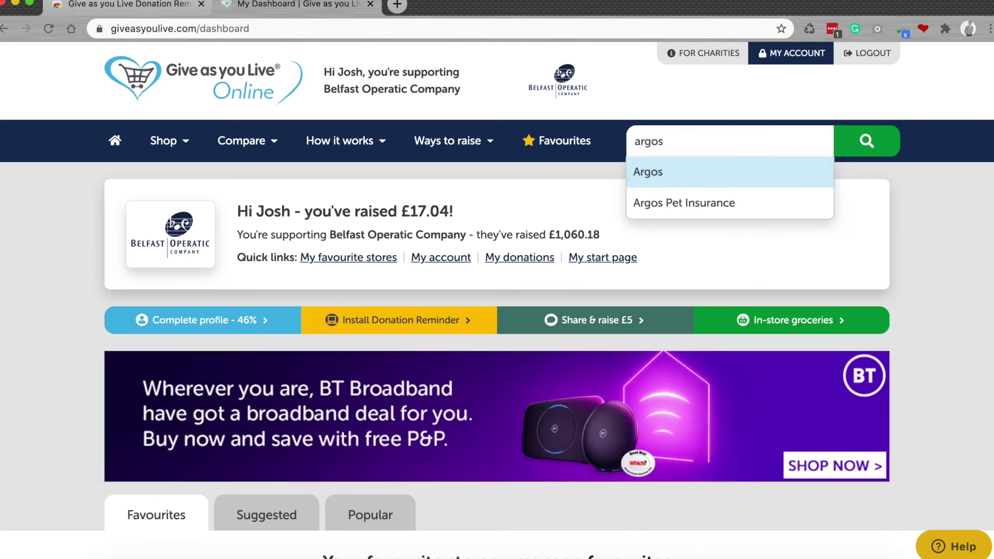
click(699, 172)
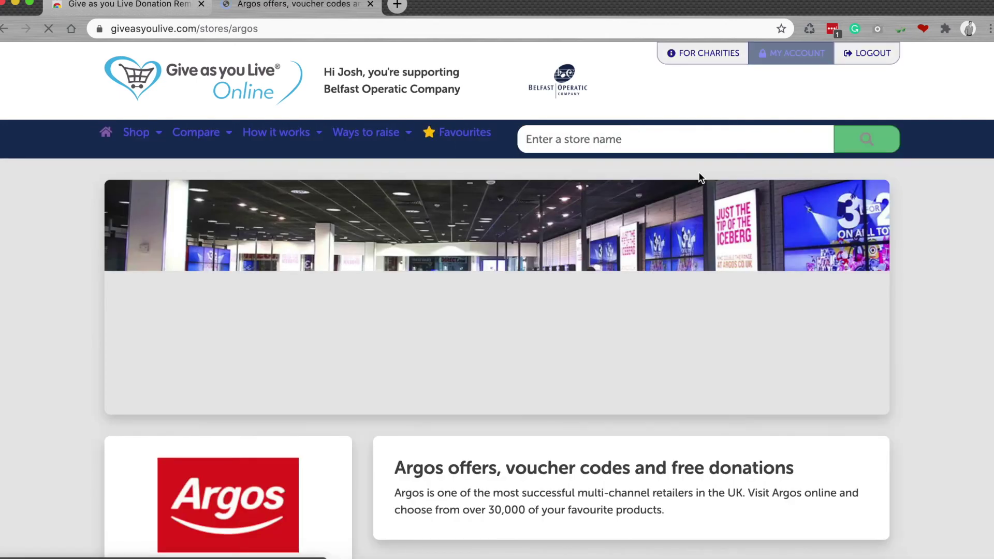
scroll(395, 418, down, 4)
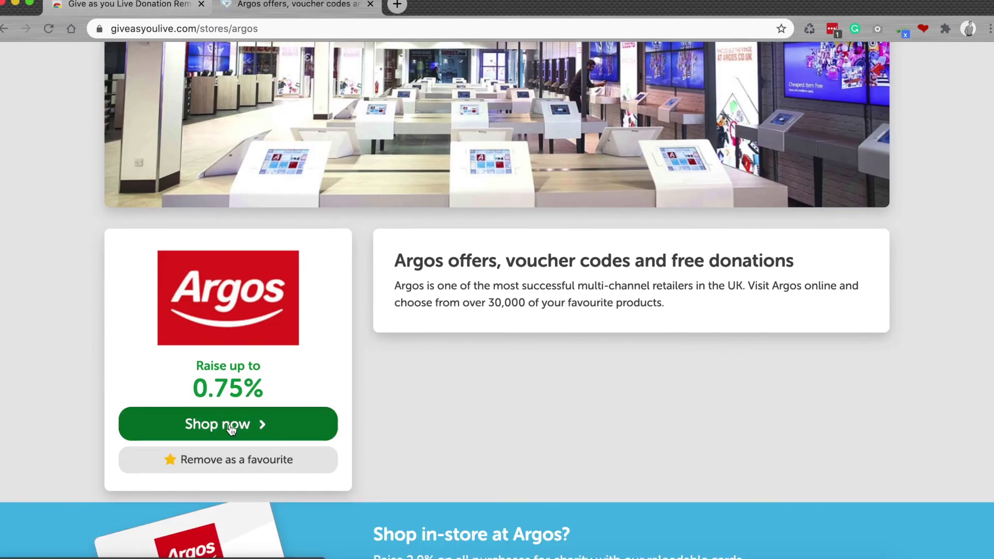
- Open the Argos website through a web search for "argos" in a new tab and activate the donation for Belfast Operatic Company
click(398, 5)
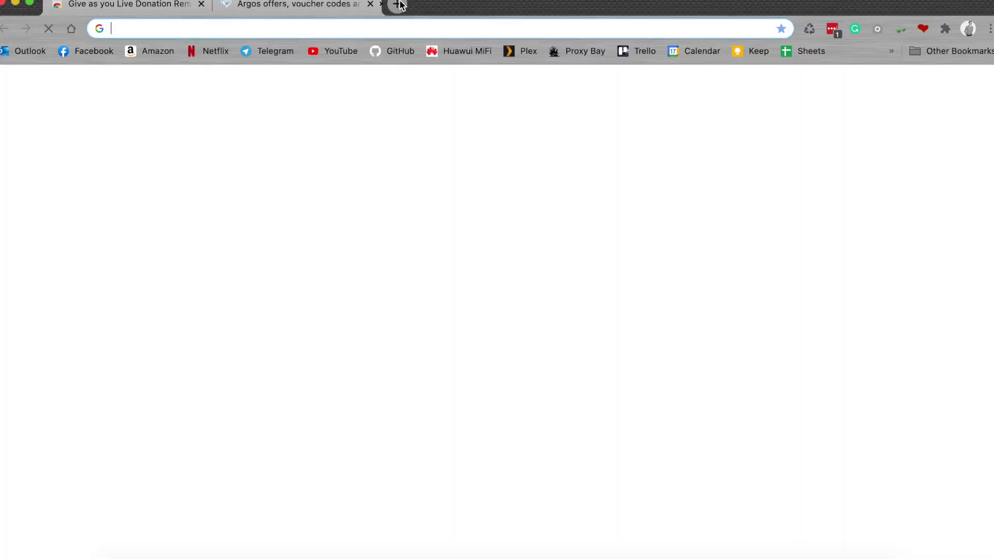
click(419, 29)
text(argo)
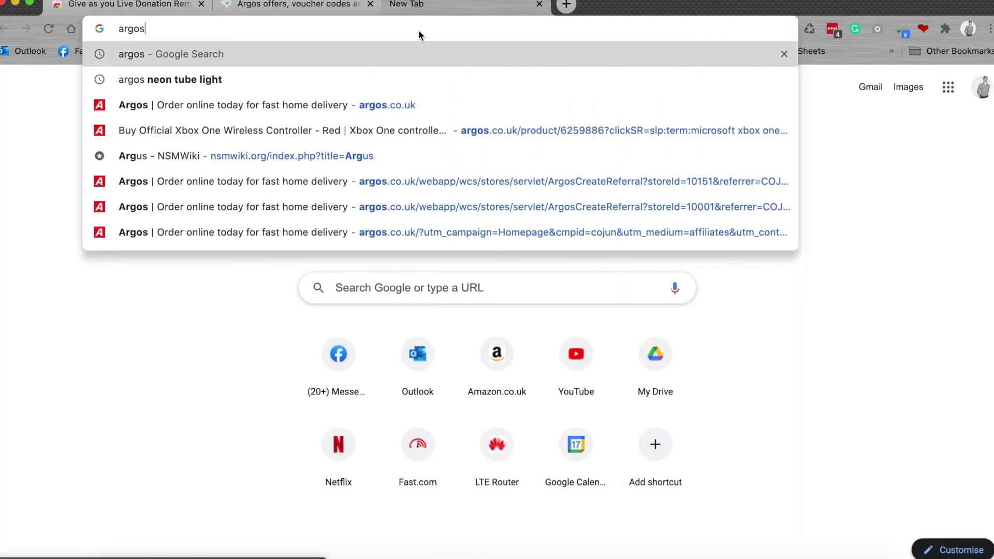
text(s)
key(Return)
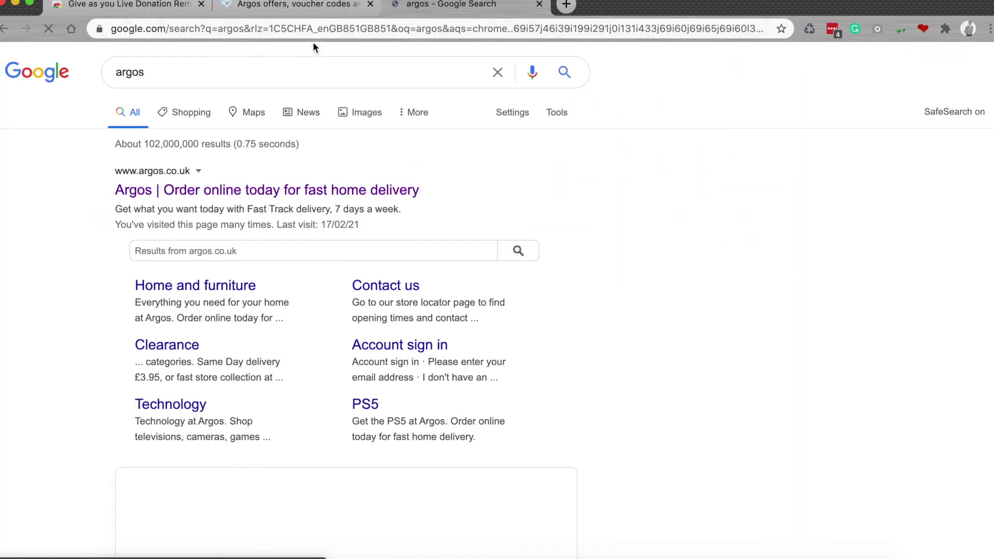
click(243, 191)
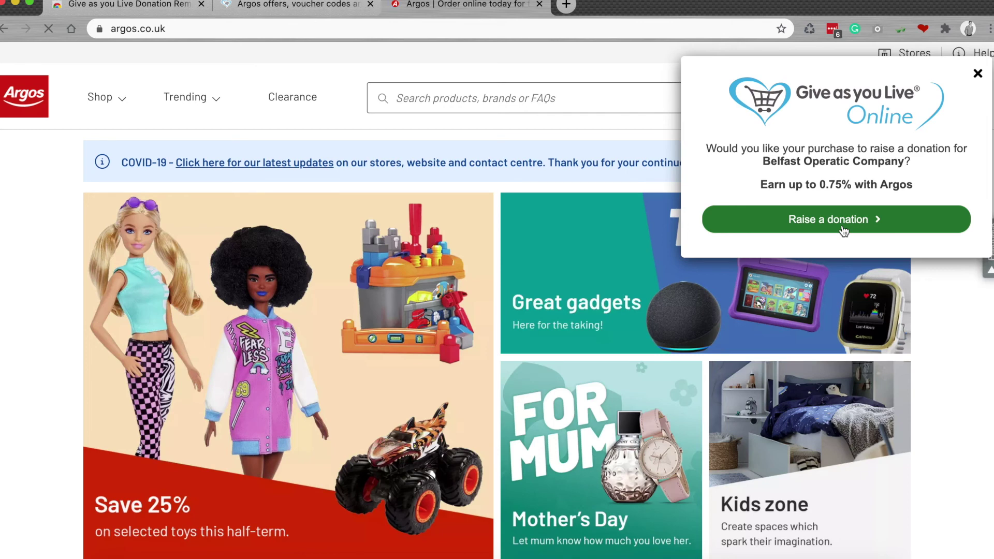
click(842, 226)
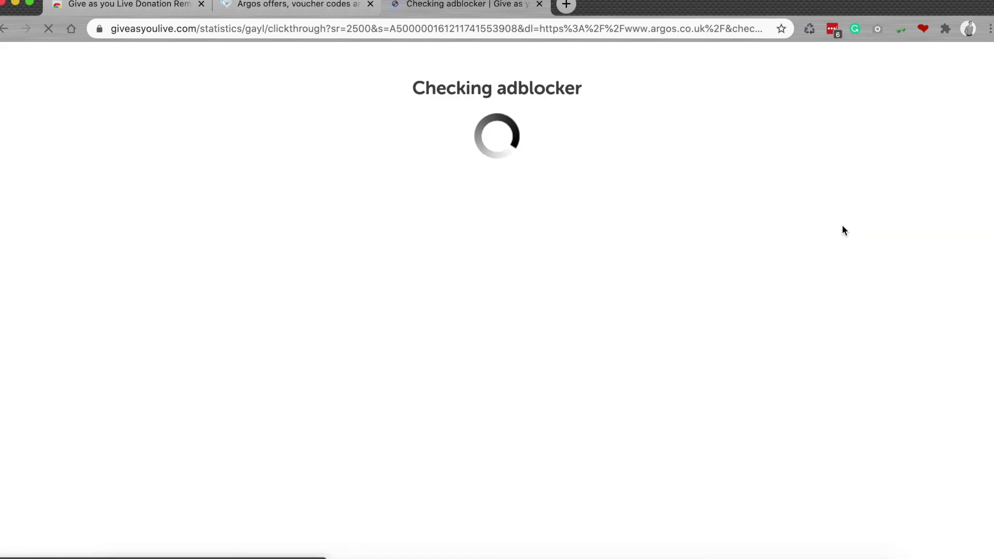